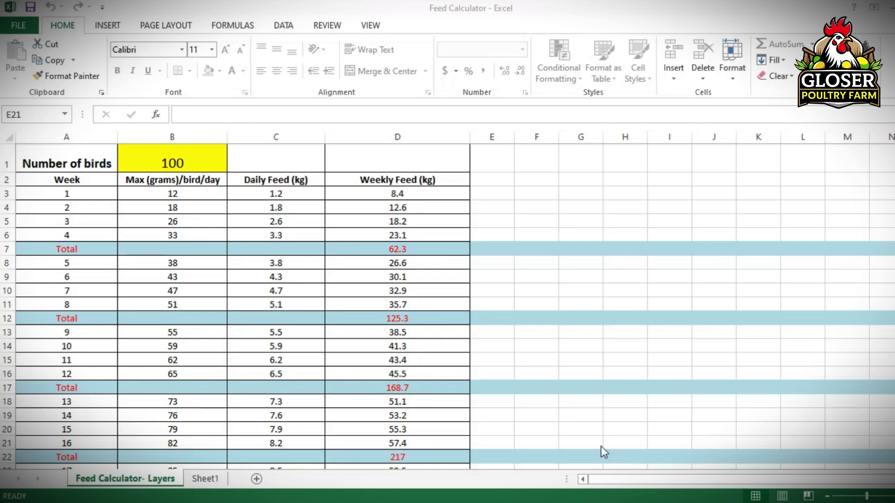
# - Set the number of birds in cell B1 to 200
pyautogui.click(178, 161)
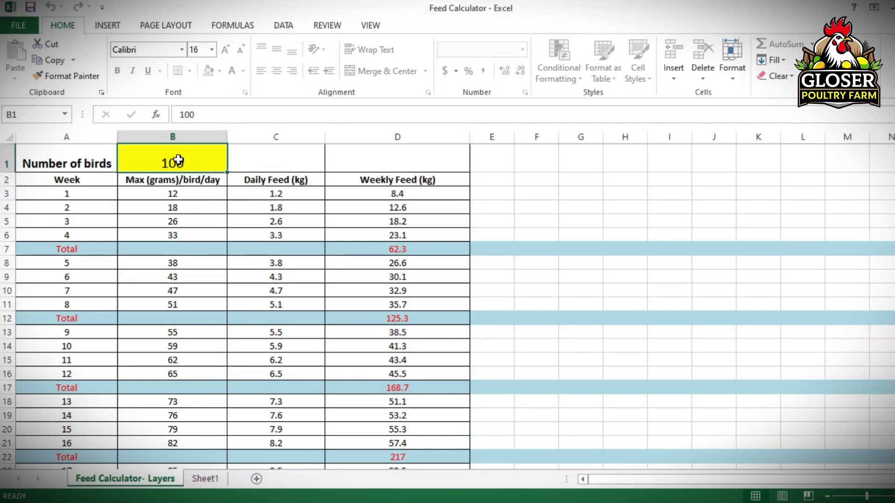
pyautogui.write('200')
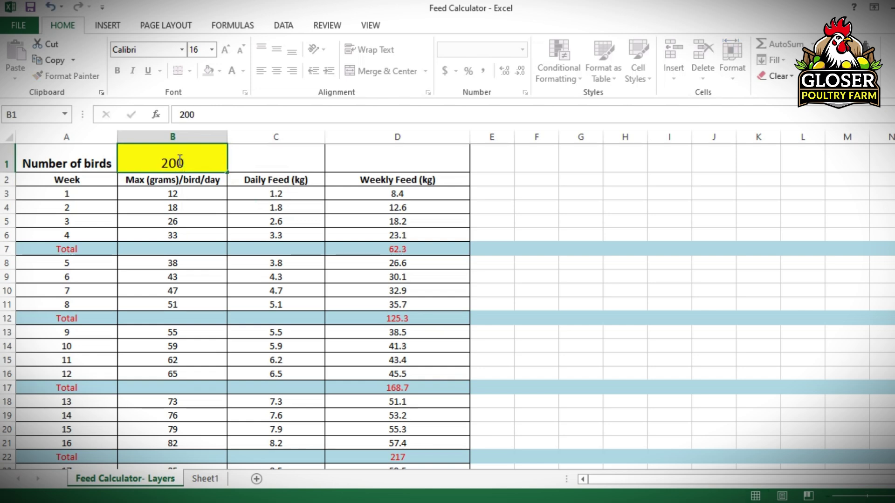
pyautogui.press('Return')
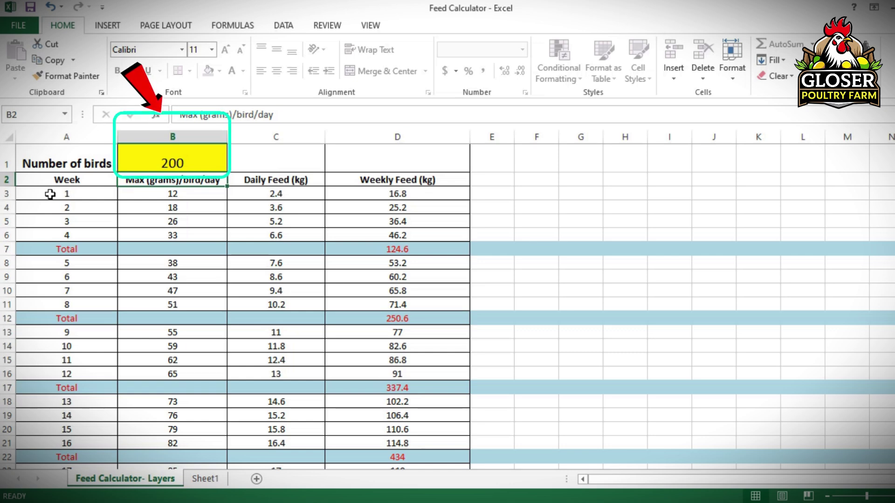
# - Set the number of birds back to 100
pyautogui.click(180, 161)
pyautogui.write('100')
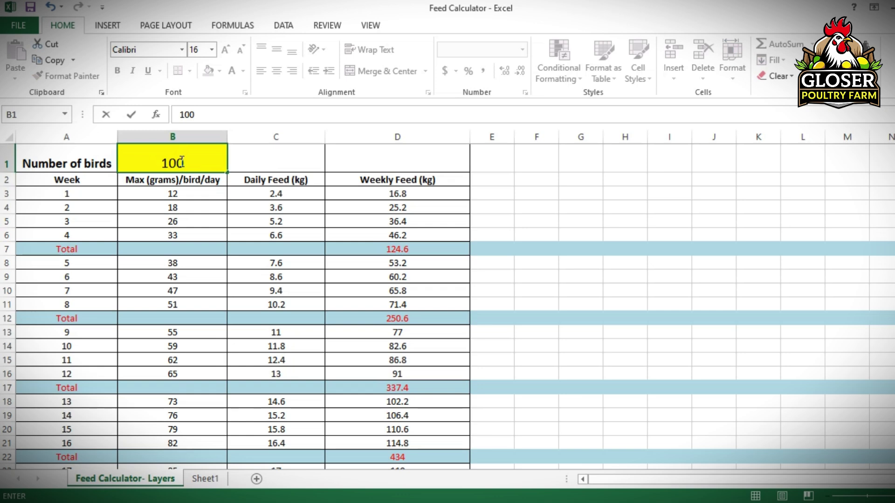
pyautogui.press('Return')
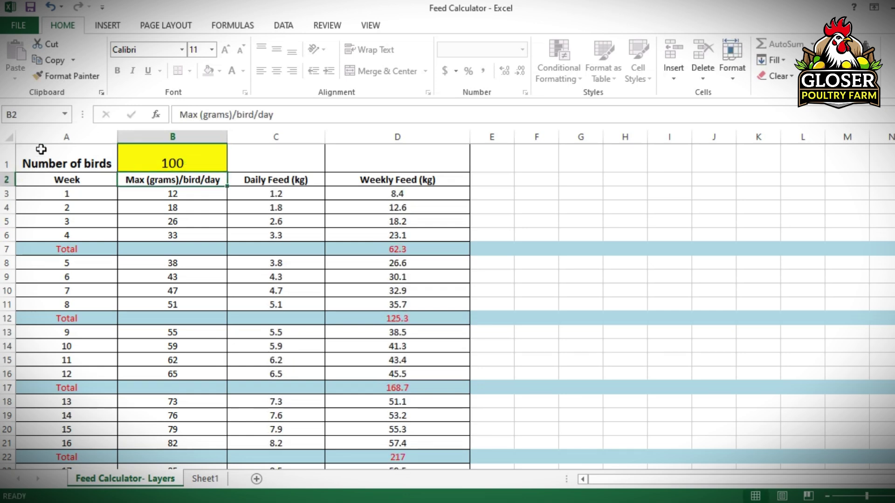
# - Review the number of birds label and its input cell, then the feed rows for weeks 1 and 2
pyautogui.click(61, 156)
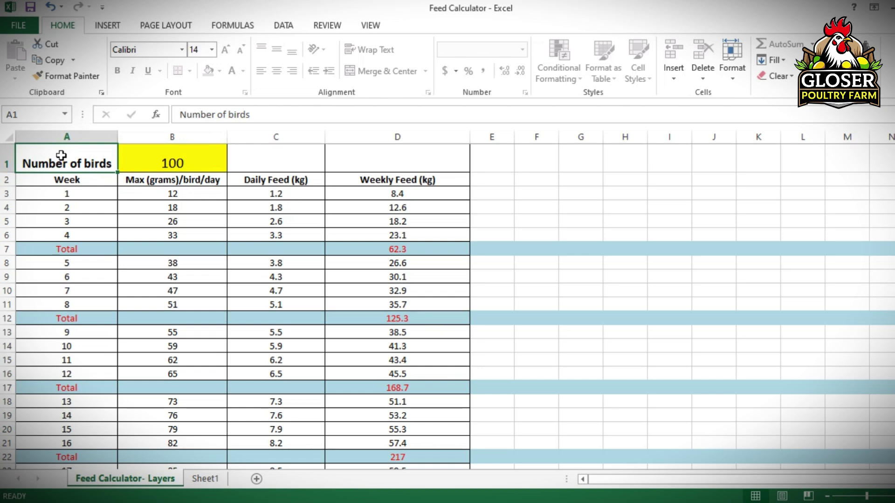
pyautogui.click(147, 158)
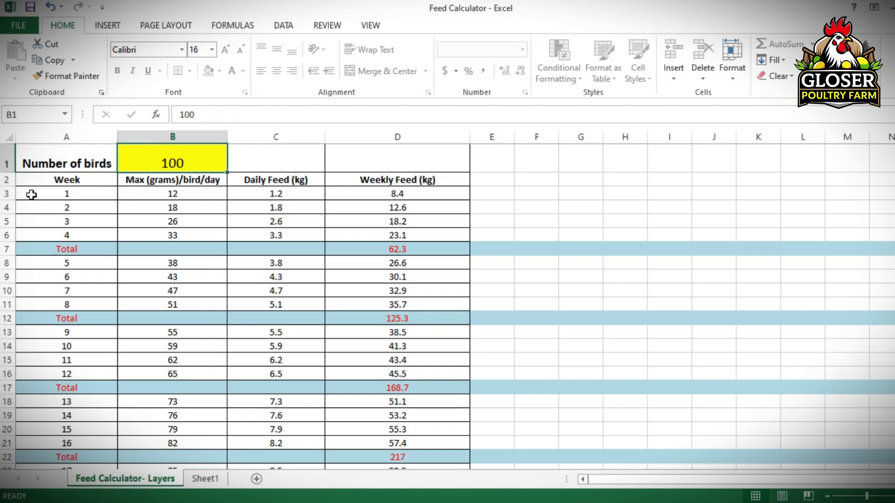
pyautogui.click(7, 193)
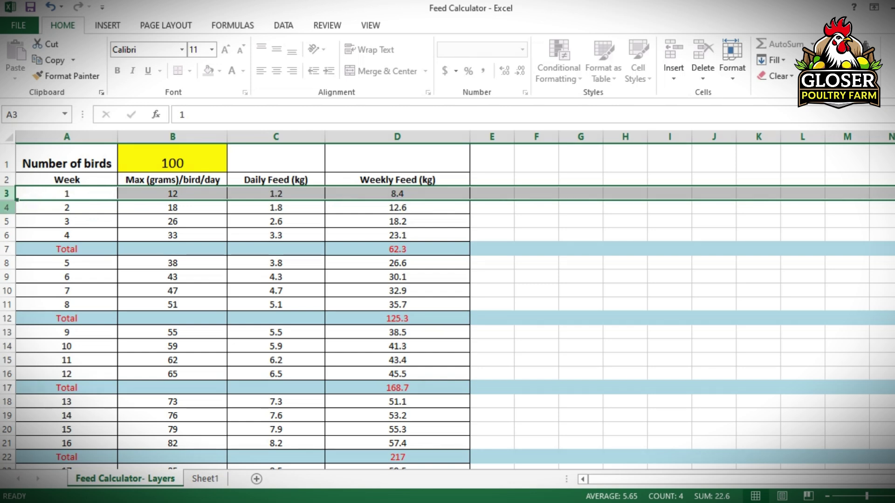
pyautogui.click(7, 209)
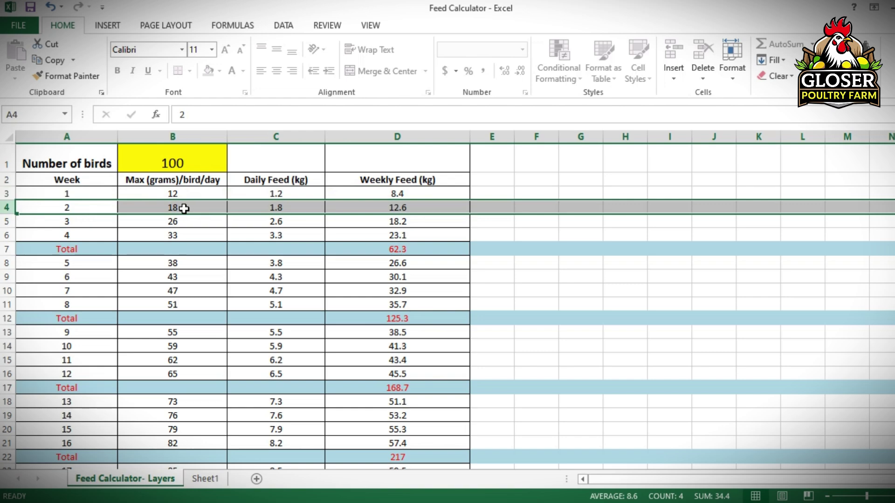
# - Inspect the Weekly Feed total for weeks 1 to 4 and the grand total in cell D128
pyautogui.click(334, 249)
pyautogui.scroll(-15, 334, 300)
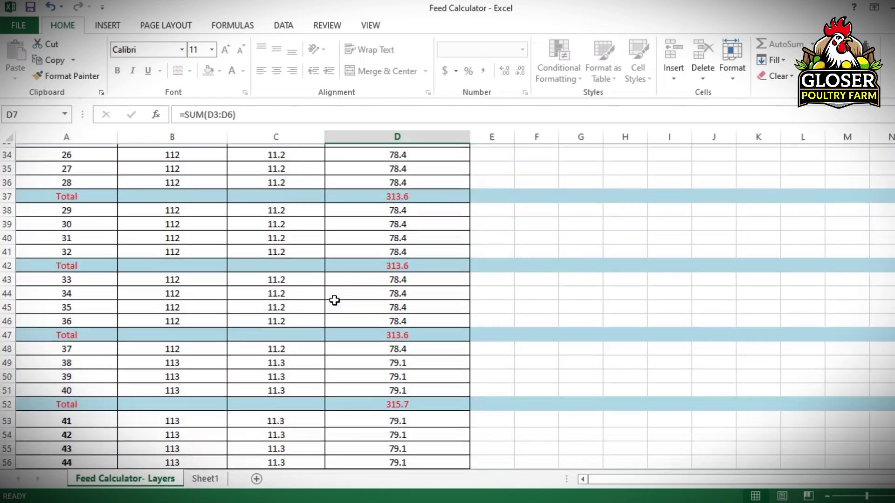
pyautogui.scroll(-20, 334, 301)
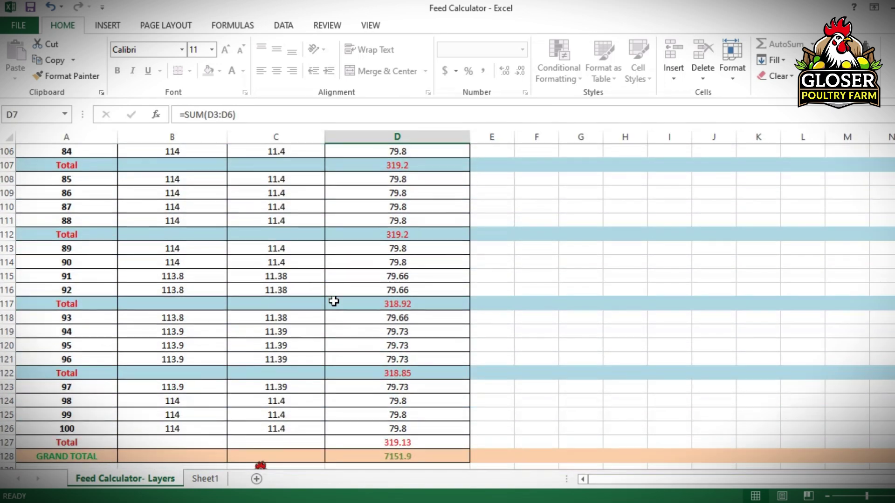
pyautogui.click(391, 373)
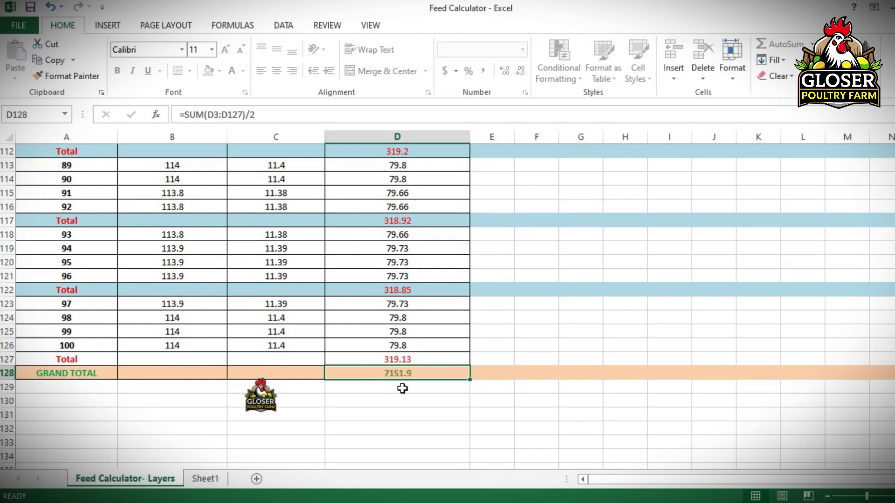
# - Set the number of birds to 1 and check the grand total of feed after week 100
pyautogui.scroll(20, 316, 345)
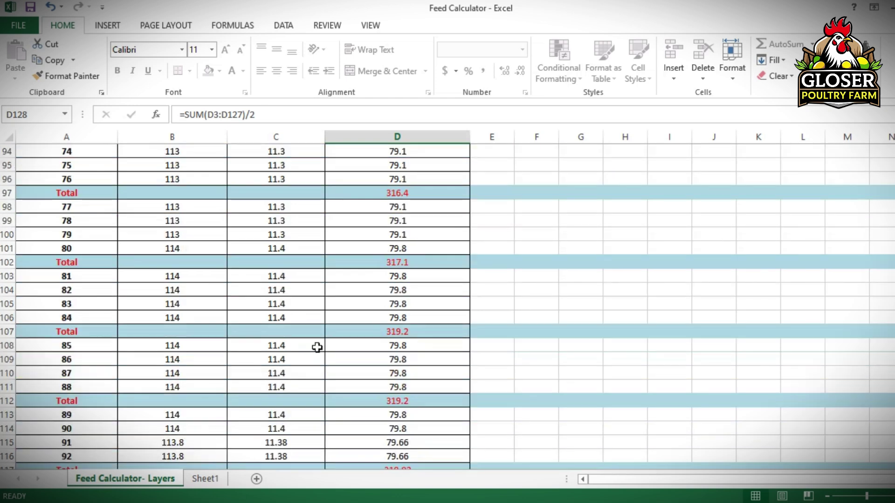
pyautogui.scroll(14, 317, 347)
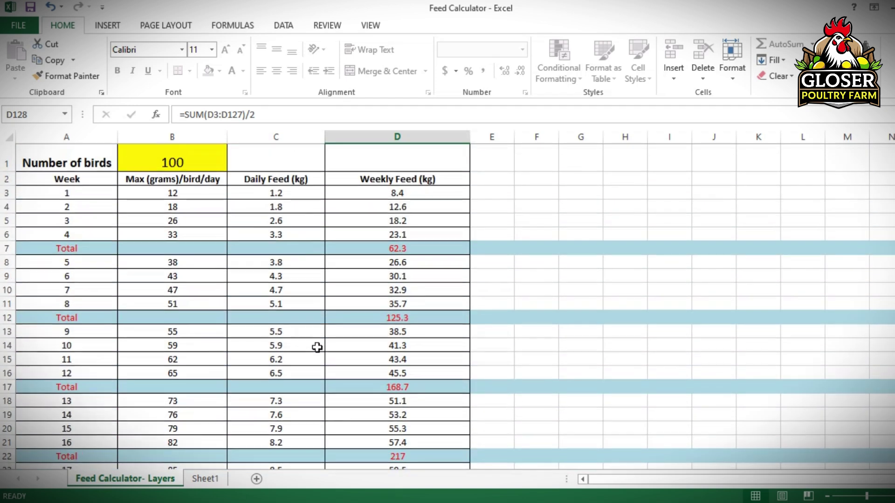
pyautogui.click(188, 164)
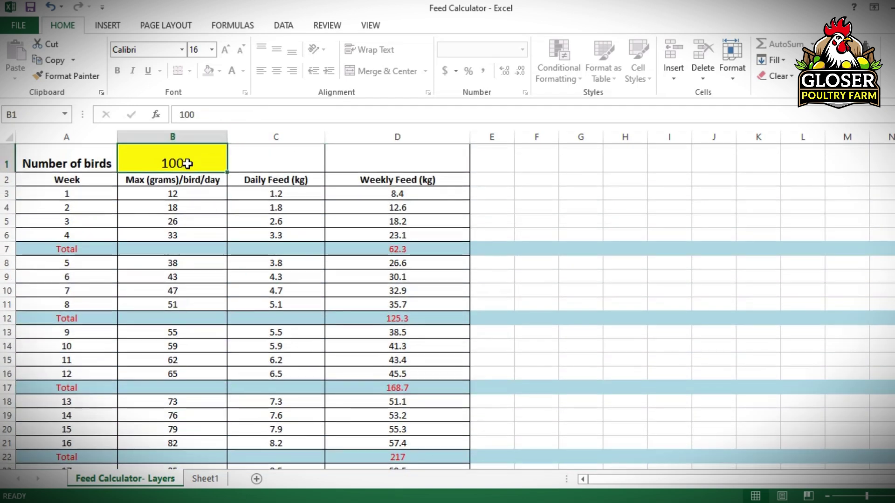
pyautogui.write('1')
pyautogui.press('Return')
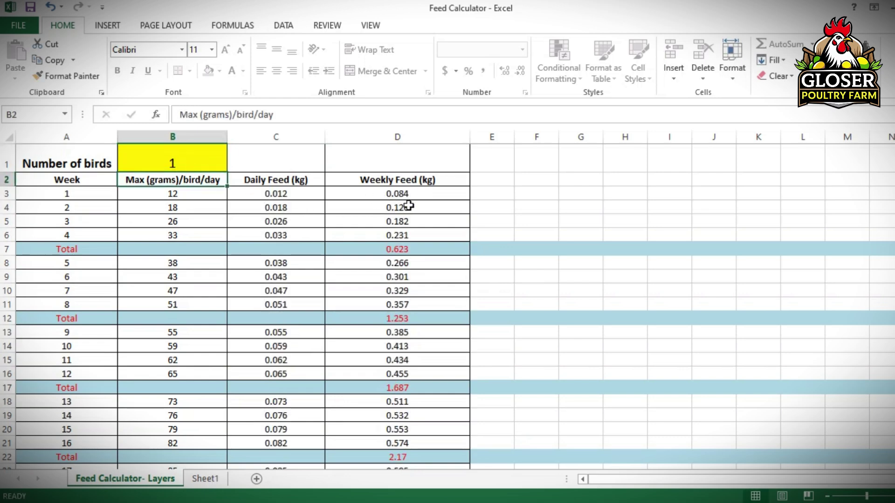
pyautogui.scroll(-20, 408, 206)
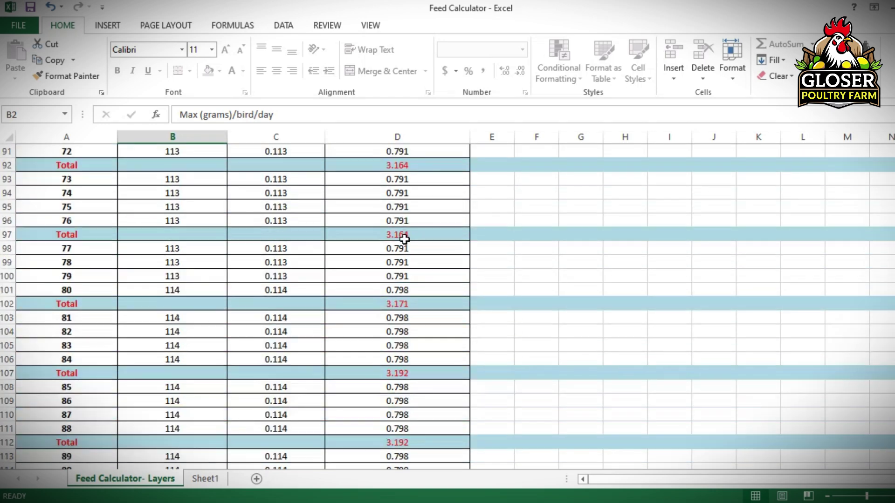
pyautogui.scroll(-12, 404, 239)
pyautogui.scroll(4, 403, 240)
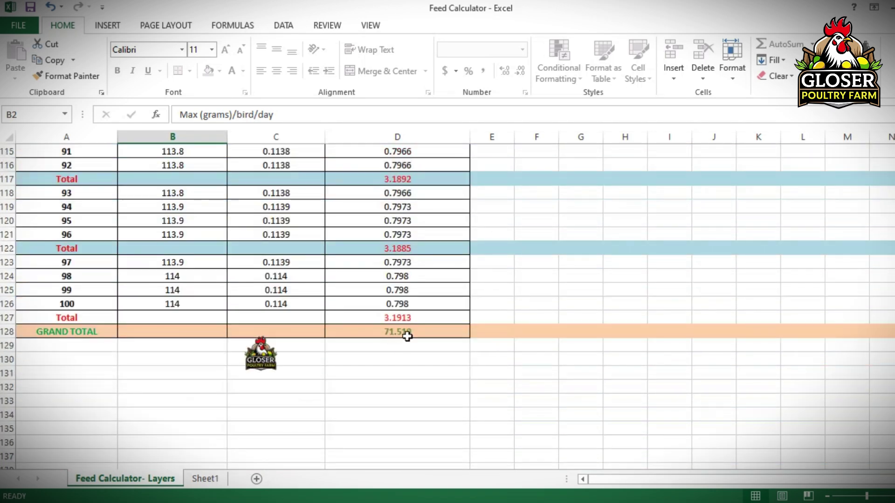
pyautogui.scroll(1, 402, 365)
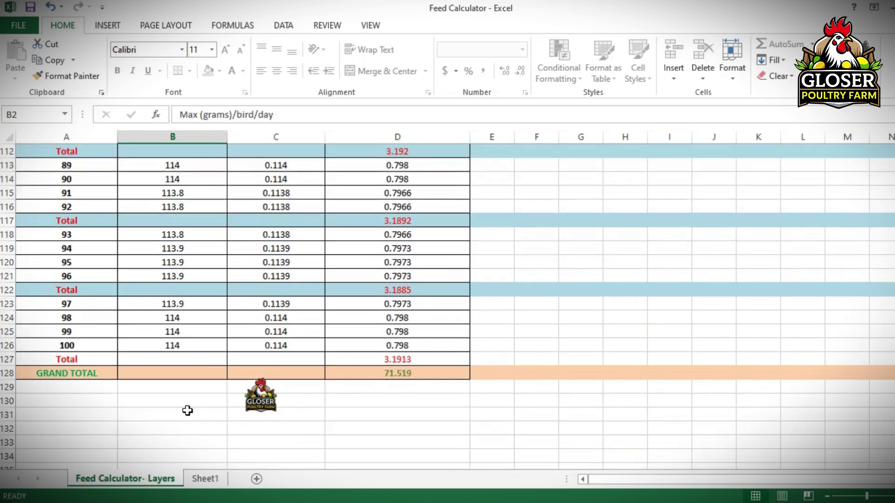
# - Set the number of birds in cell B1 to 500
pyautogui.scroll(2, 188, 411)
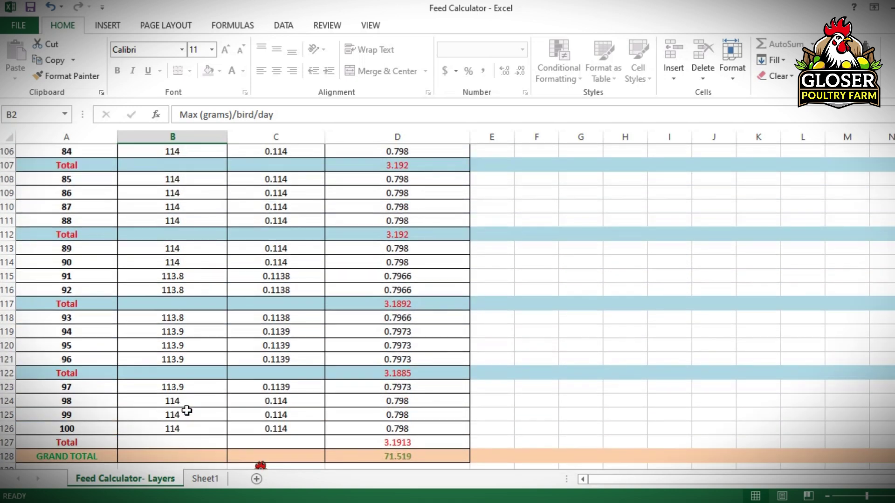
pyautogui.scroll(20, 187, 411)
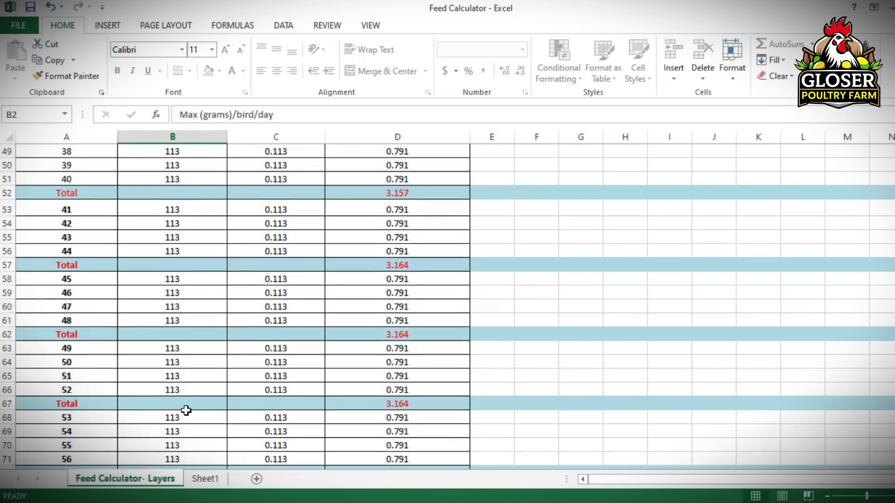
pyautogui.scroll(8, 186, 410)
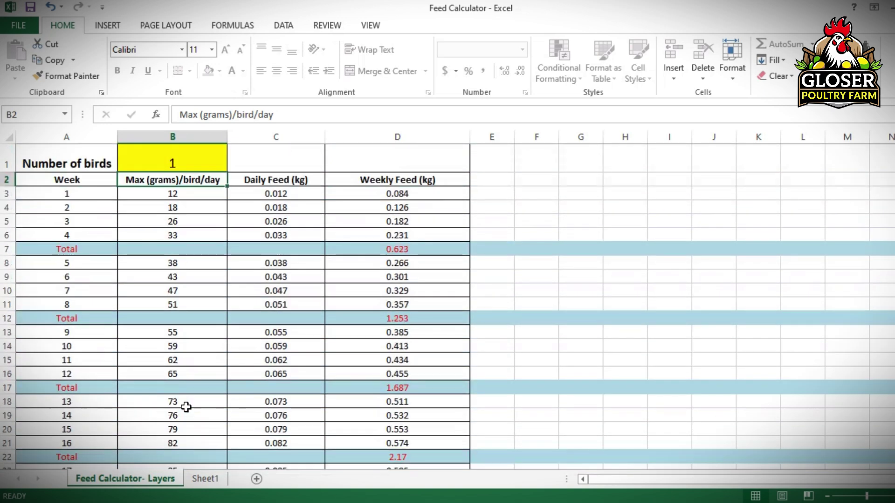
pyautogui.click(186, 163)
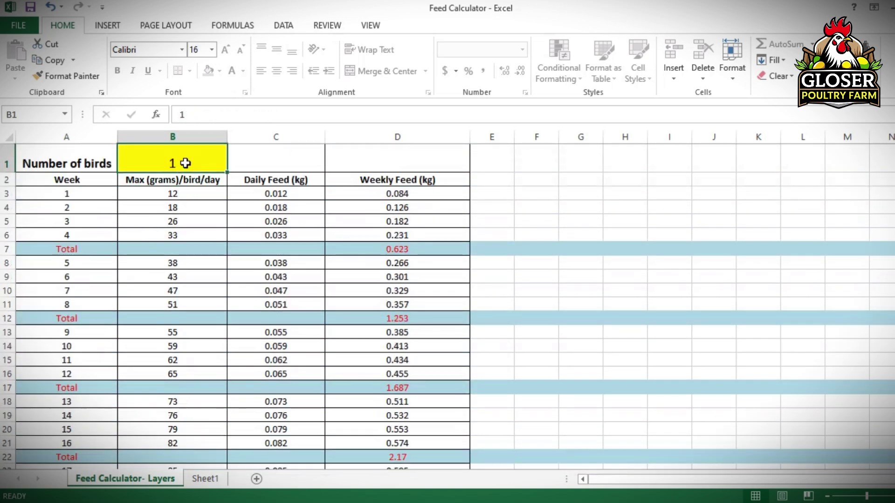
pyautogui.write('500')
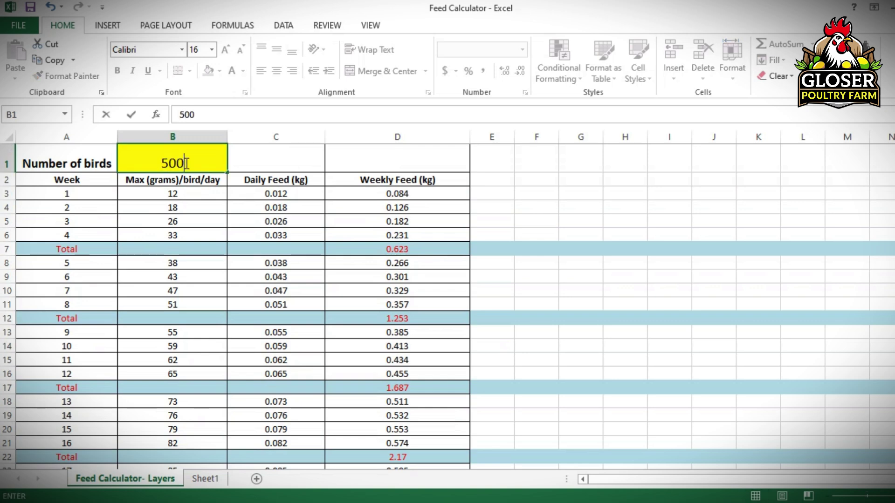
pyautogui.press('Return')
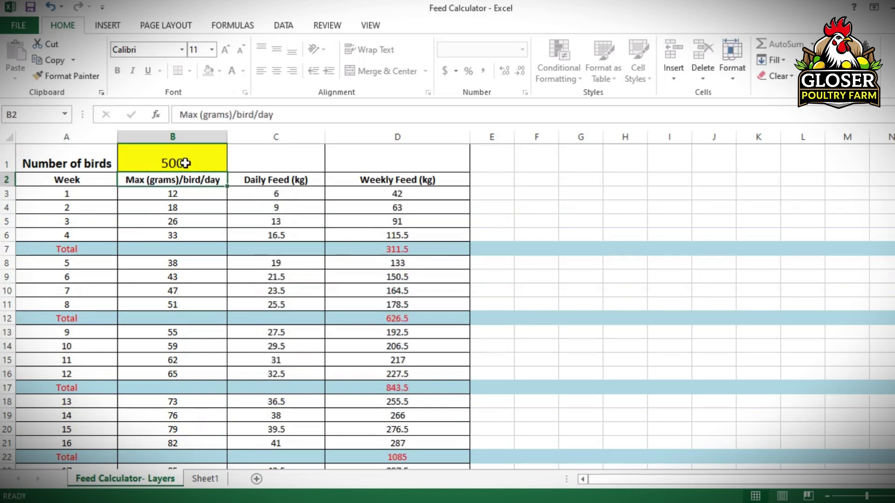
# - Set the number of birds to 1000 and look over the recalculated feed amounts
pyautogui.click(185, 163)
pyautogui.write('1000')
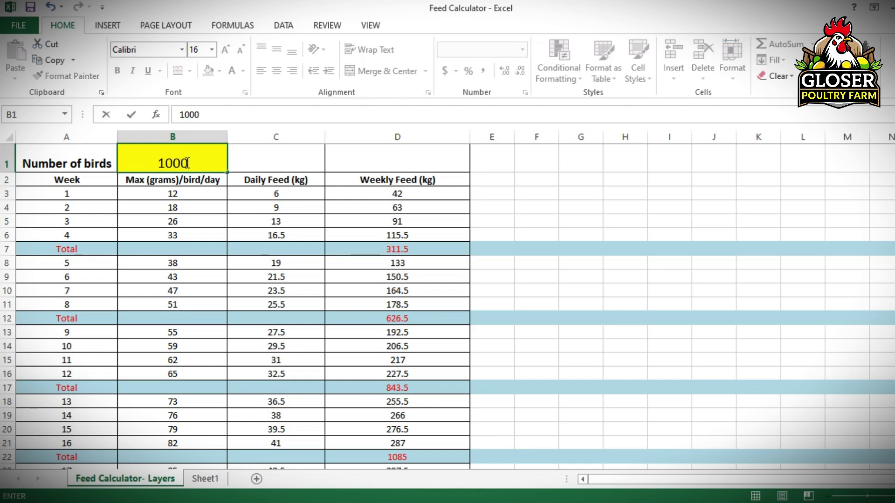
pyautogui.press('Return')
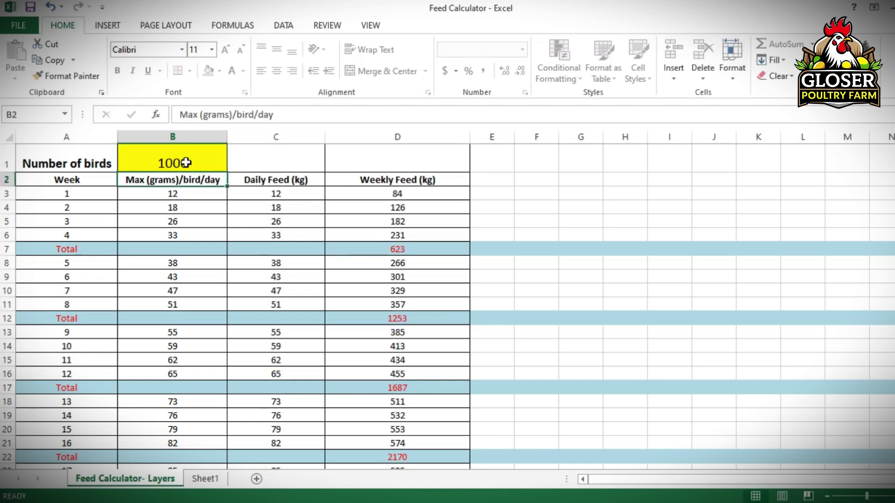
pyautogui.scroll(-4, 279, 205)
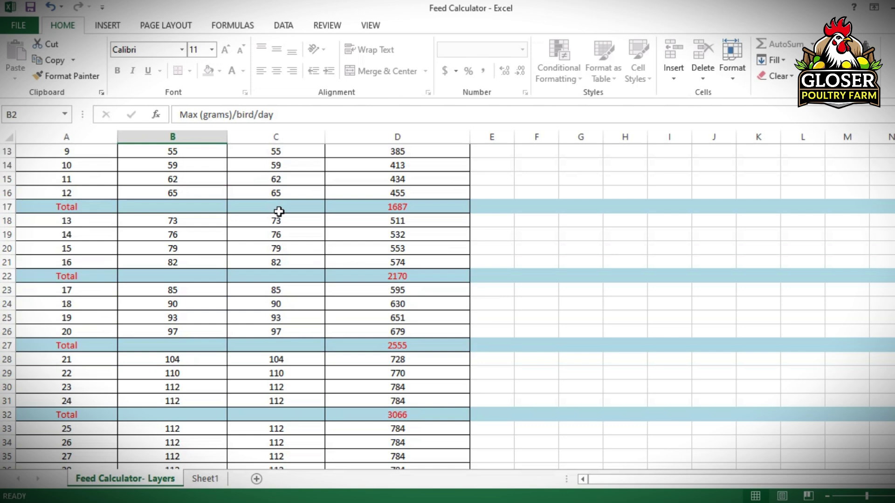
# - Change the number of birds in cell B1 to 200
pyautogui.scroll(4, 278, 208)
pyautogui.click(194, 164)
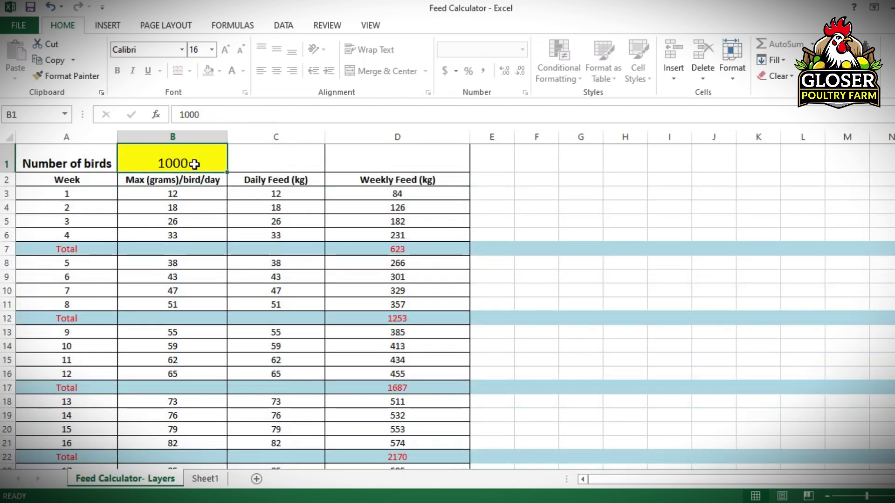
pyautogui.write('200')
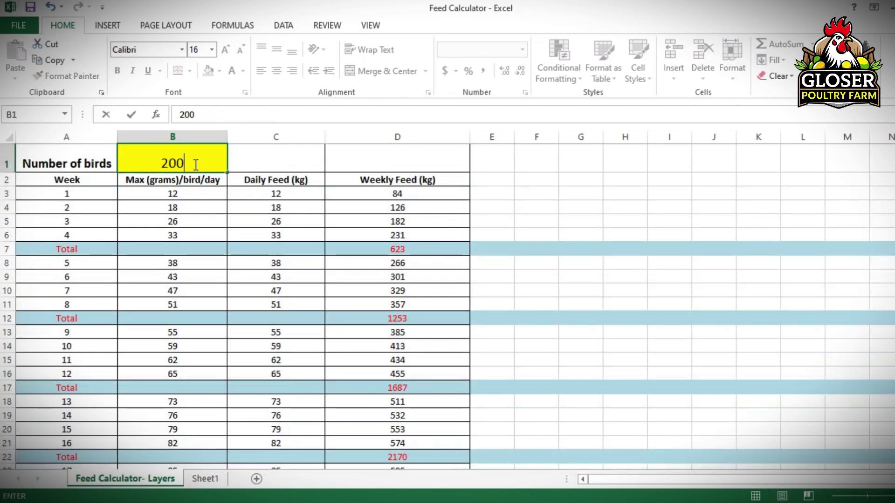
pyautogui.press('Return')
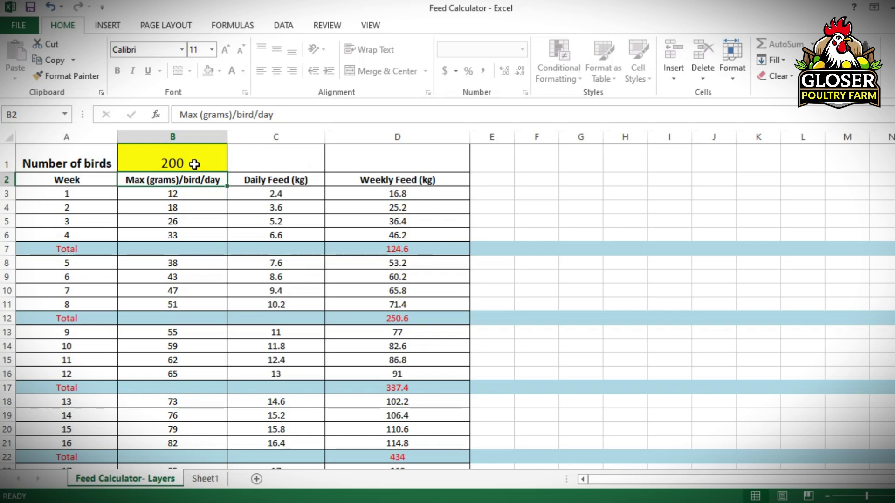
# - Set the number of birds to 250 and look over the recalculated daily and weekly feed
pyautogui.click(194, 164)
pyautogui.write('2')
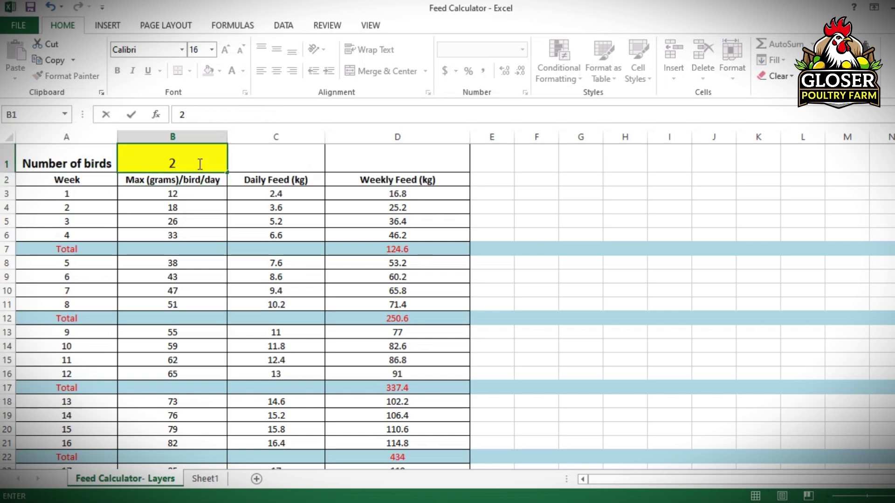
pyautogui.write('50')
pyautogui.press('Return')
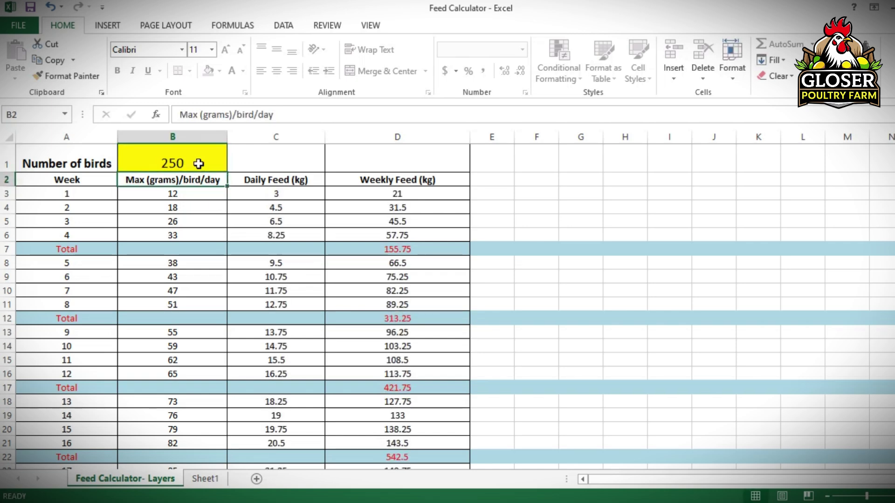
pyautogui.scroll(-5, 211, 217)
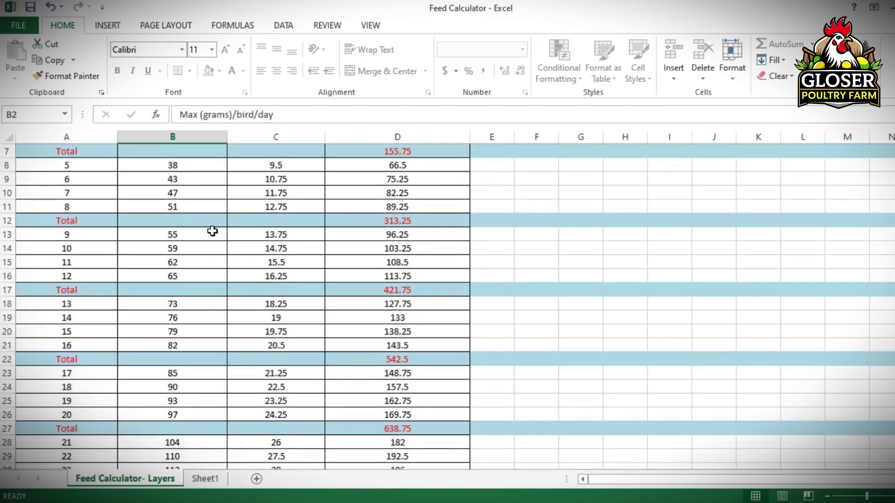
# - Set the number of birds in cell B1 to 700
pyautogui.scroll(5, 210, 230)
pyautogui.click(201, 166)
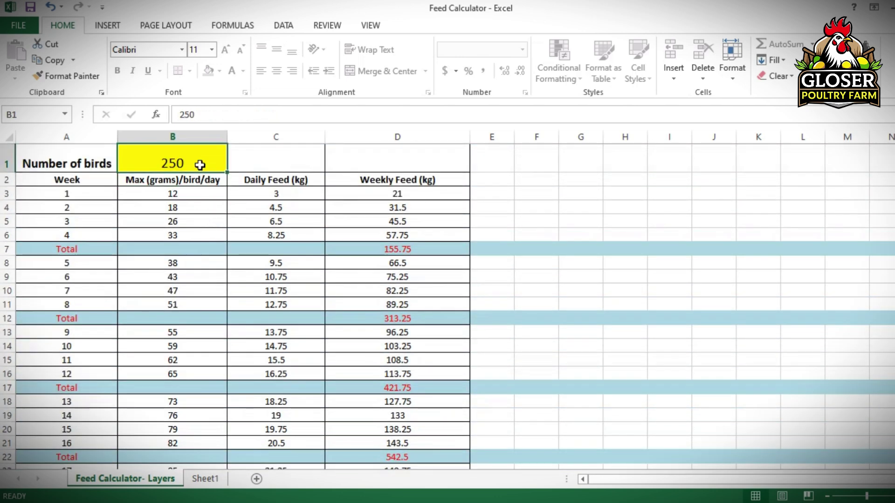
pyautogui.write('700')
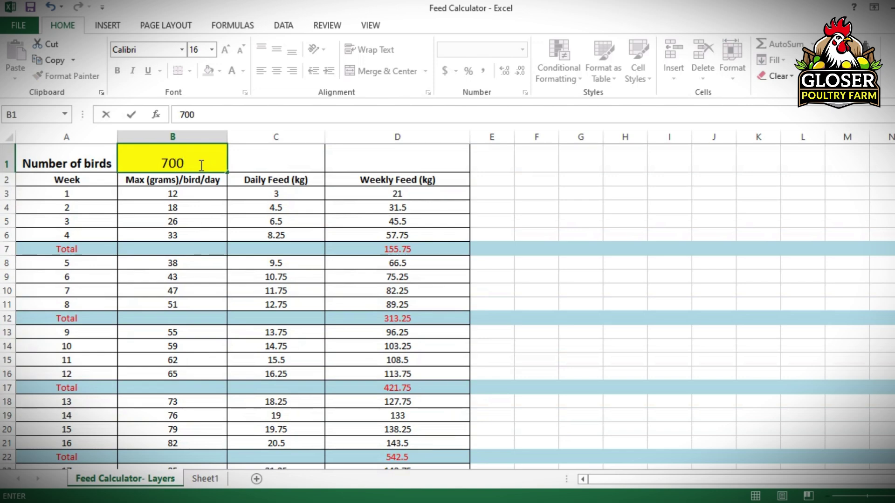
pyautogui.press('Return')
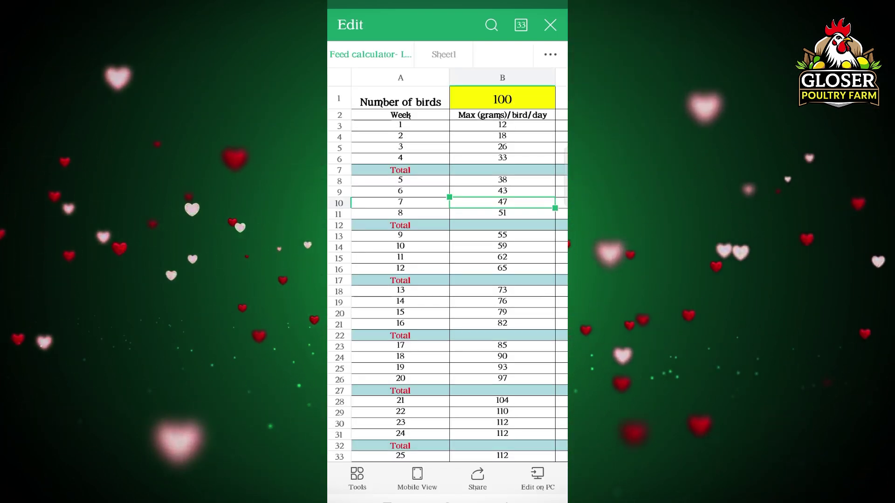
# - In the mobile version of the feed calculator, set the number of birds in cell B1 to 200
pyautogui.hscroll(2, 447, 233)
pyautogui.doubleClick(391, 98)
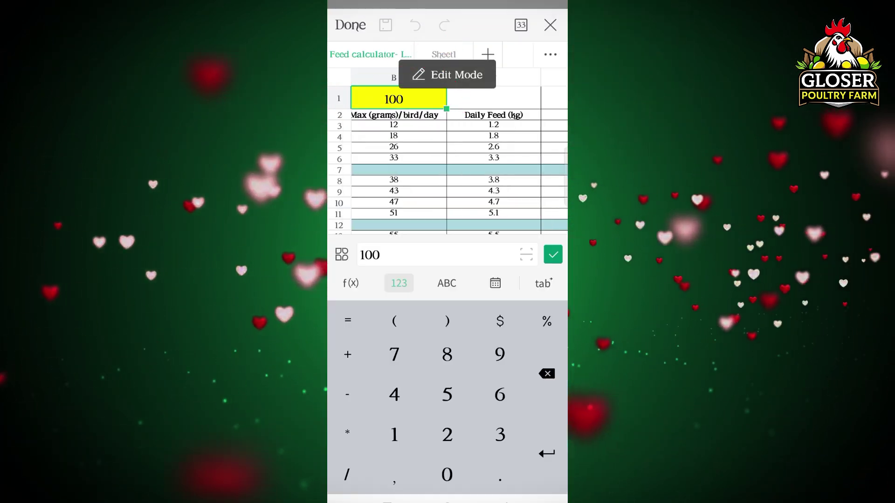
pyautogui.write('200')
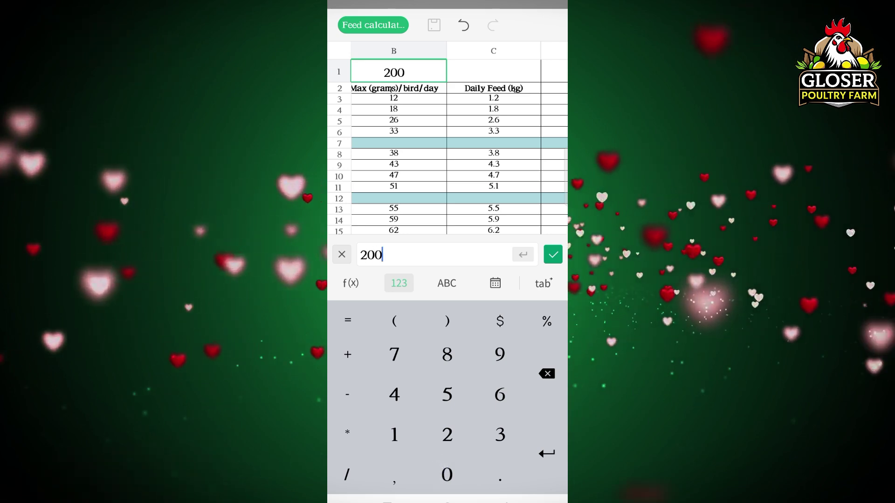
pyautogui.click(553, 254)
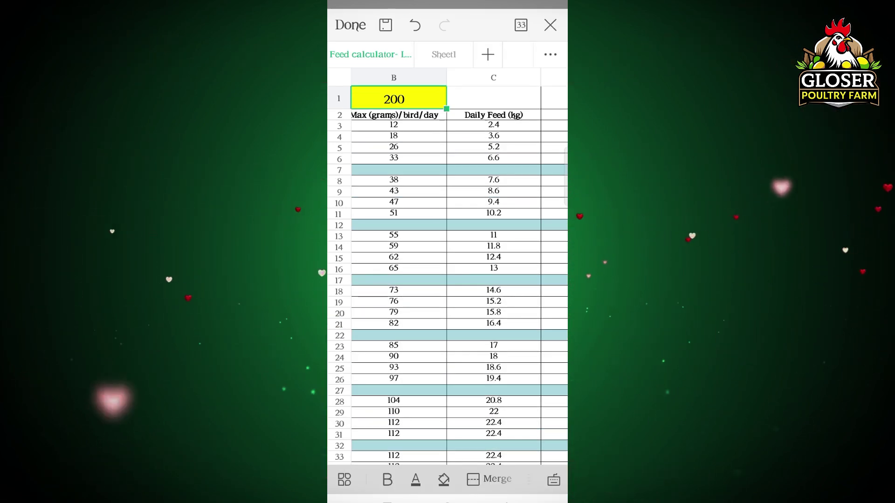
# - Change the number of birds in cell B1 to 1
pyautogui.click(394, 99)
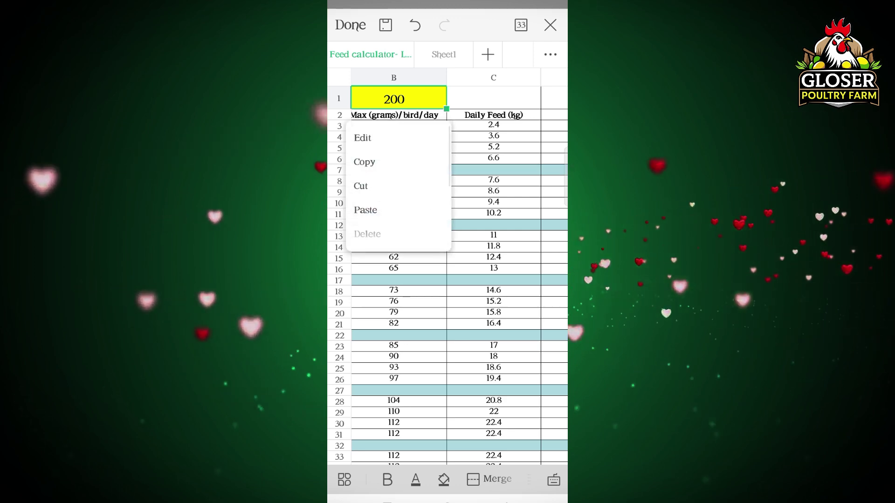
pyautogui.click(363, 137)
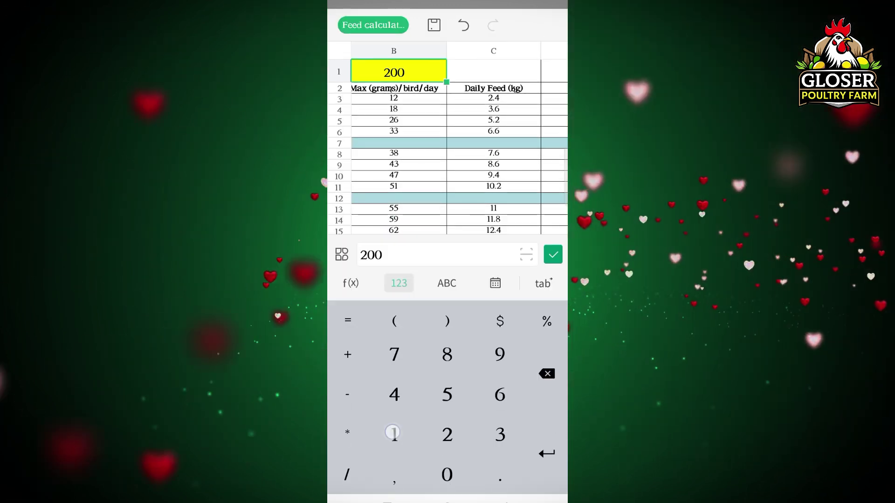
pyautogui.write('1')
pyautogui.click(554, 254)
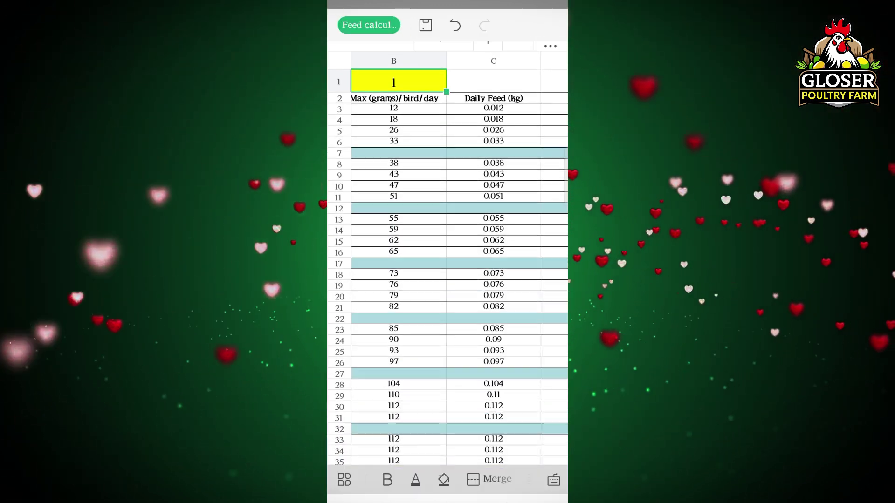
# - Examine the daily and weekly feed columns for a single bird, including the overall total in row 128
pyautogui.scroll(-20, 447, 275)
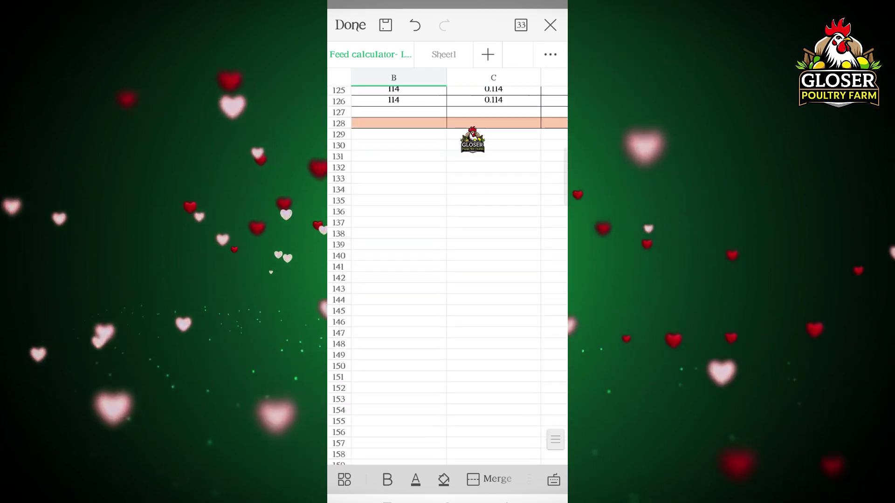
pyautogui.scroll(4, 499, 426)
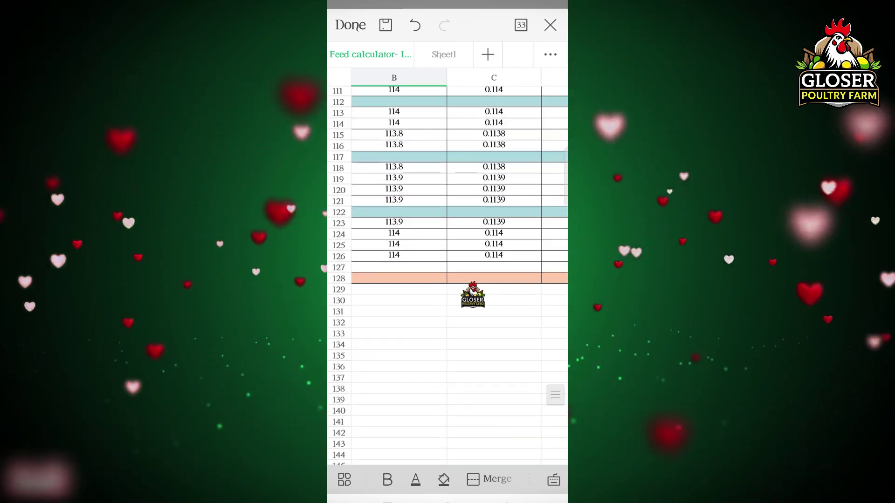
pyautogui.hscroll(3, 477, 383)
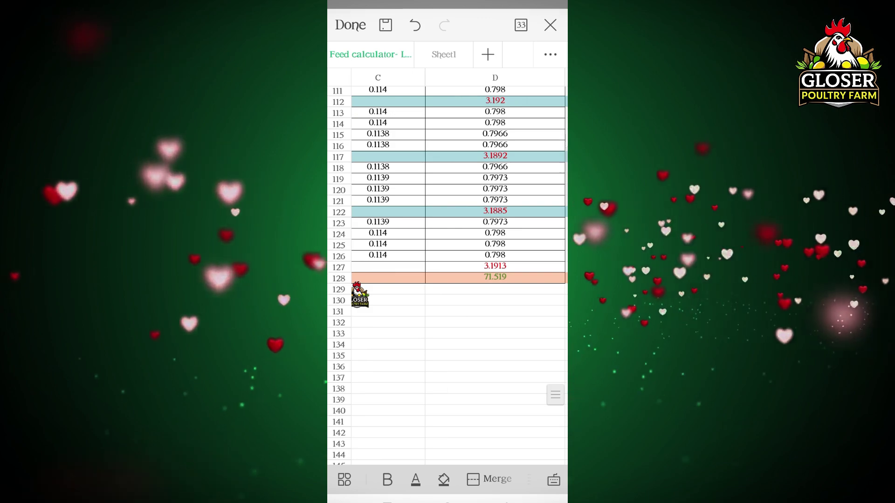
pyautogui.scroll(15, 448, 275)
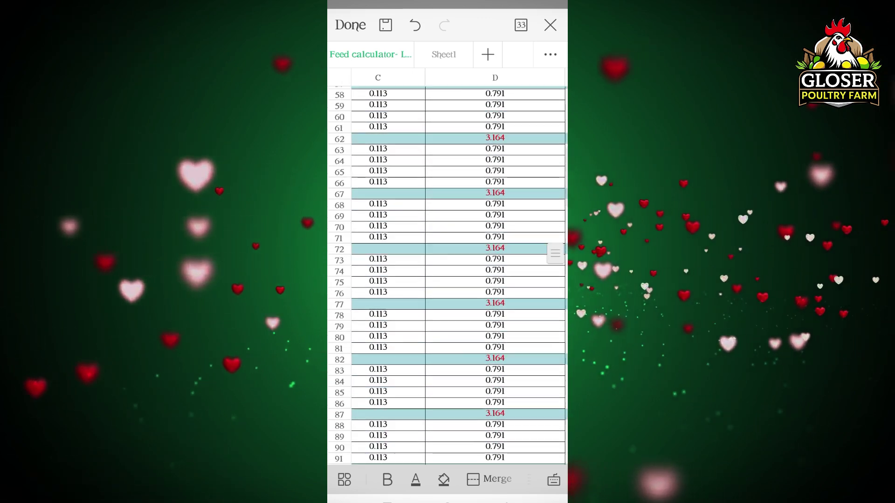
pyautogui.scroll(9, 464, 417)
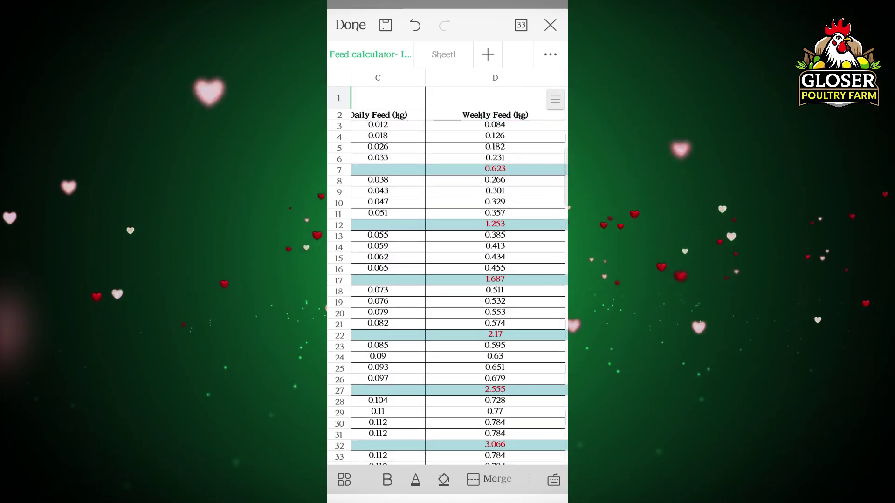
pyautogui.hscroll(-2, 512, 365)
pyautogui.hscroll(-3, 512, 364)
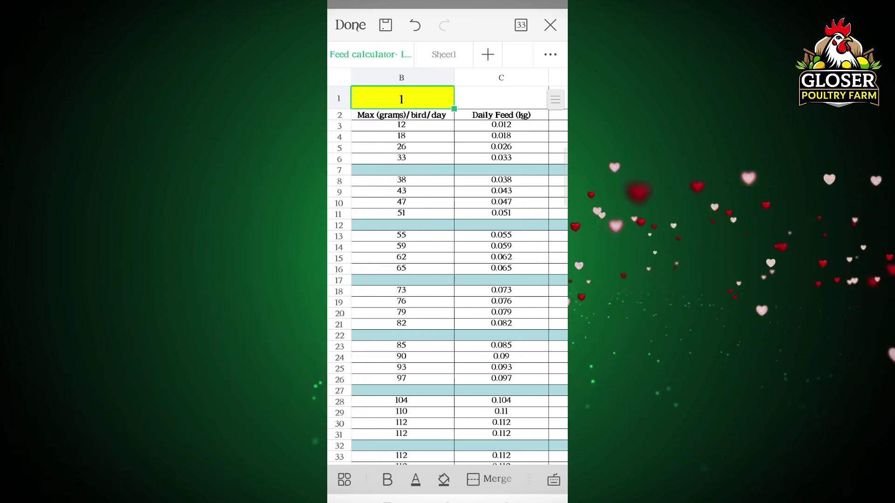
# - Set the number of birds in cell B1 to 500 in the mobile sheet
pyautogui.click(401, 98)
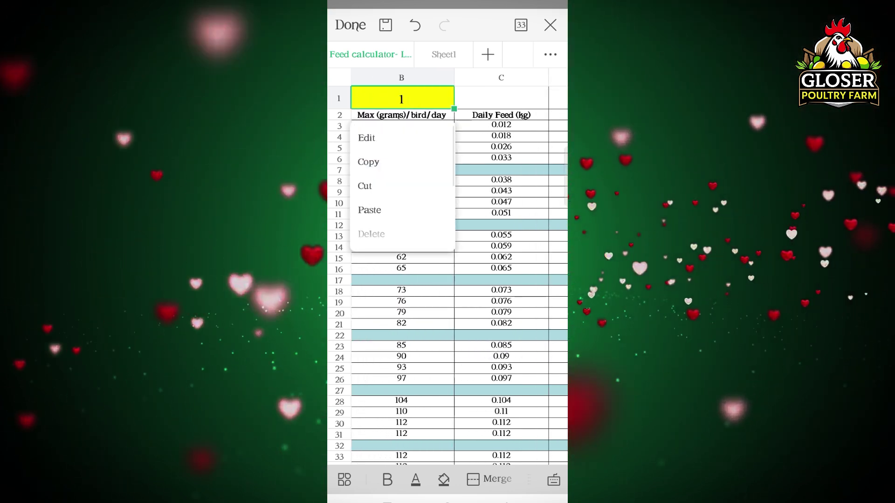
pyautogui.click(365, 136)
pyautogui.write('500')
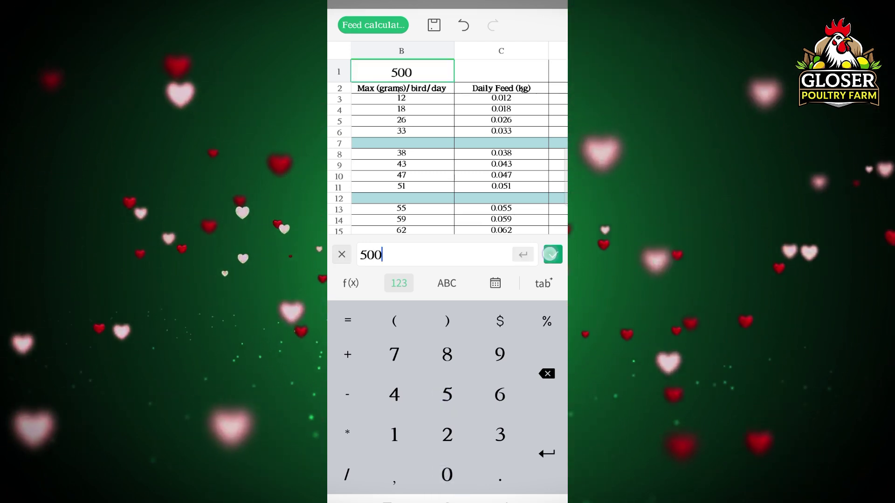
pyautogui.press('Return')
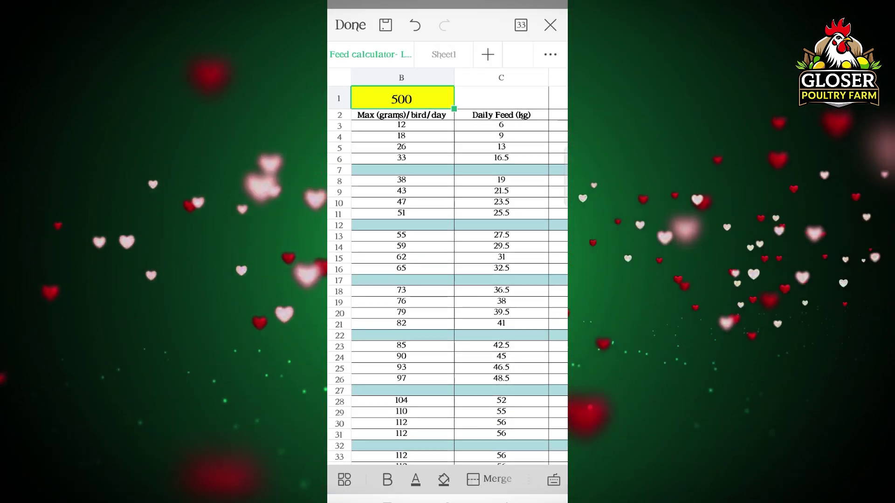
# - Replace the number of birds in cell B1 with 100
pyautogui.click(402, 99)
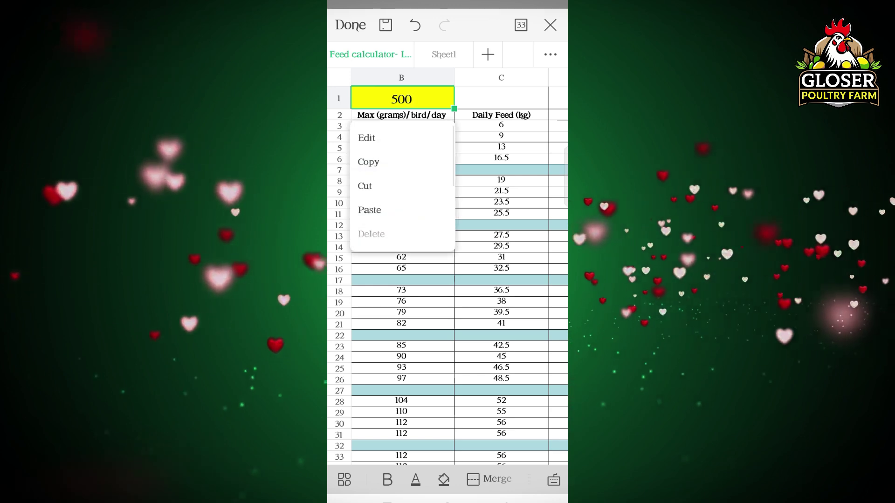
pyautogui.click(366, 138)
pyautogui.write('100')
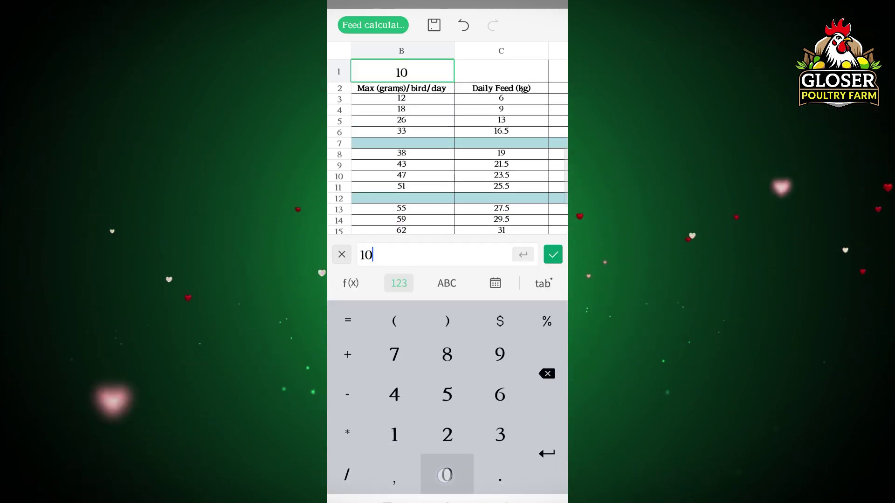